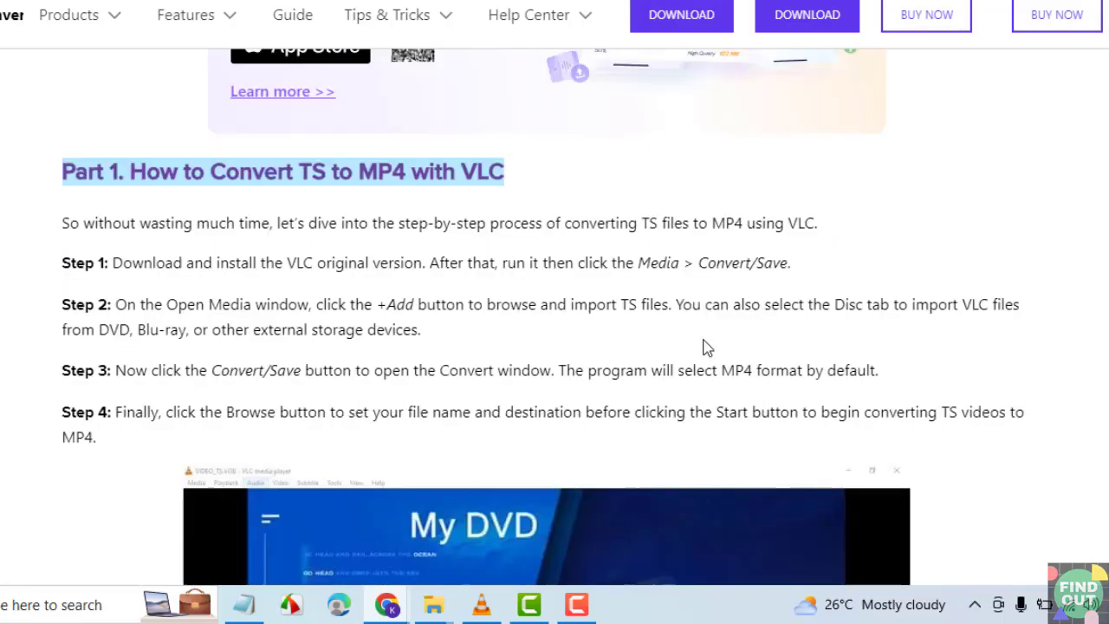
Scroll the article to Part 1's Steps 1–4 for converting TS to MP4 with VLC.
scroll(239, 246, down, 1)
scroll(237, 251, down, 1)
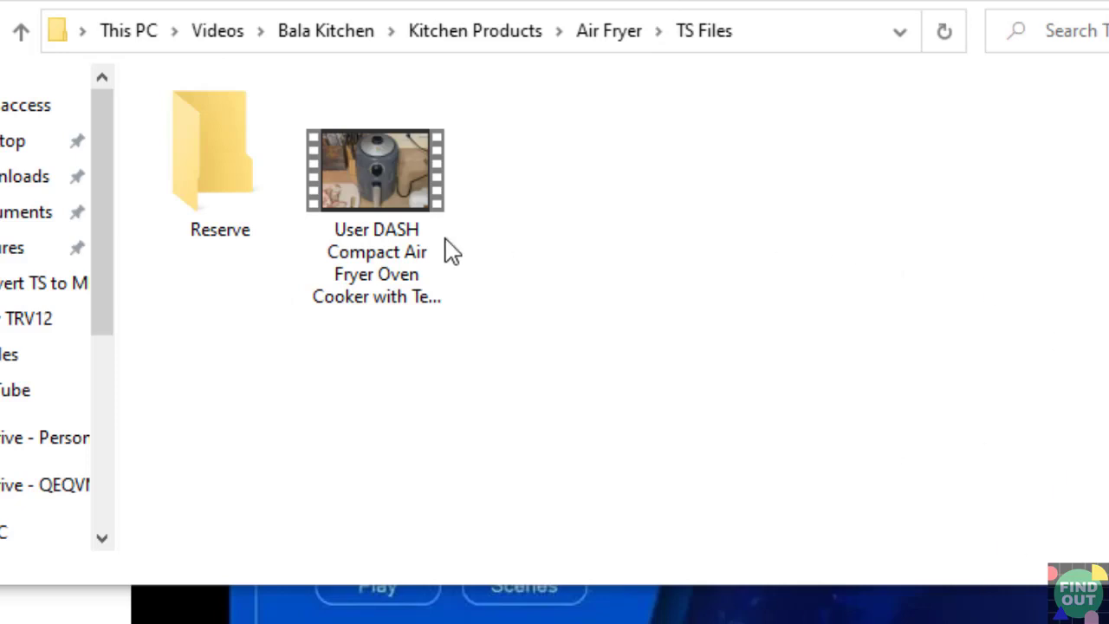
Play the DASH air fryer .ts video from the TS Files folder in VLC.
double_click(357, 173)
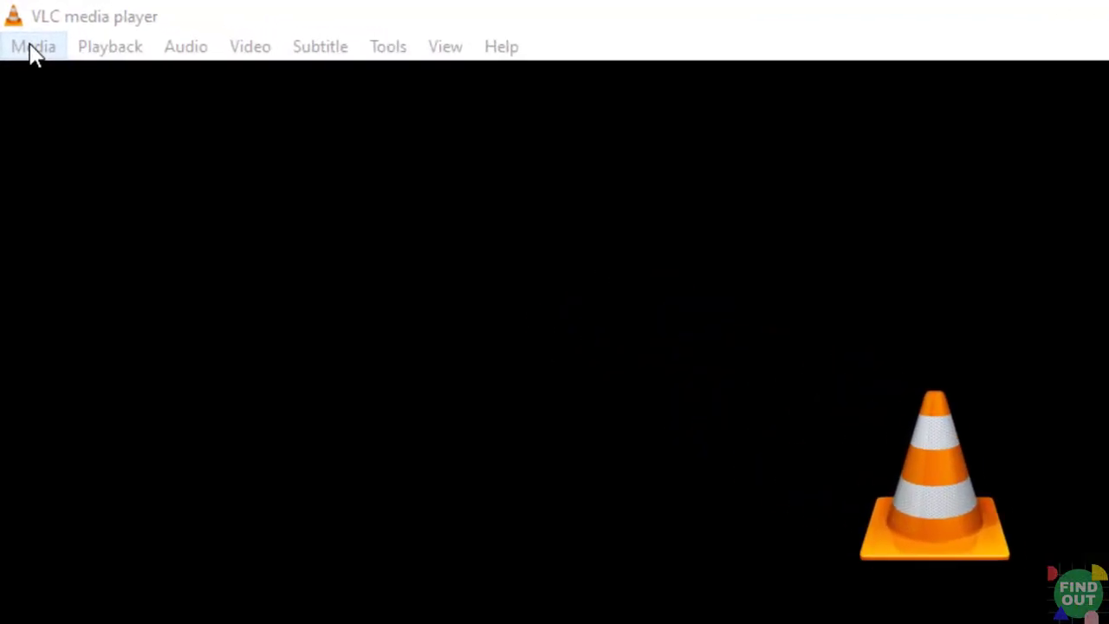
Add the air fryer .ts video from TS Files as the Media > Convert/Save source.
click(19, 29)
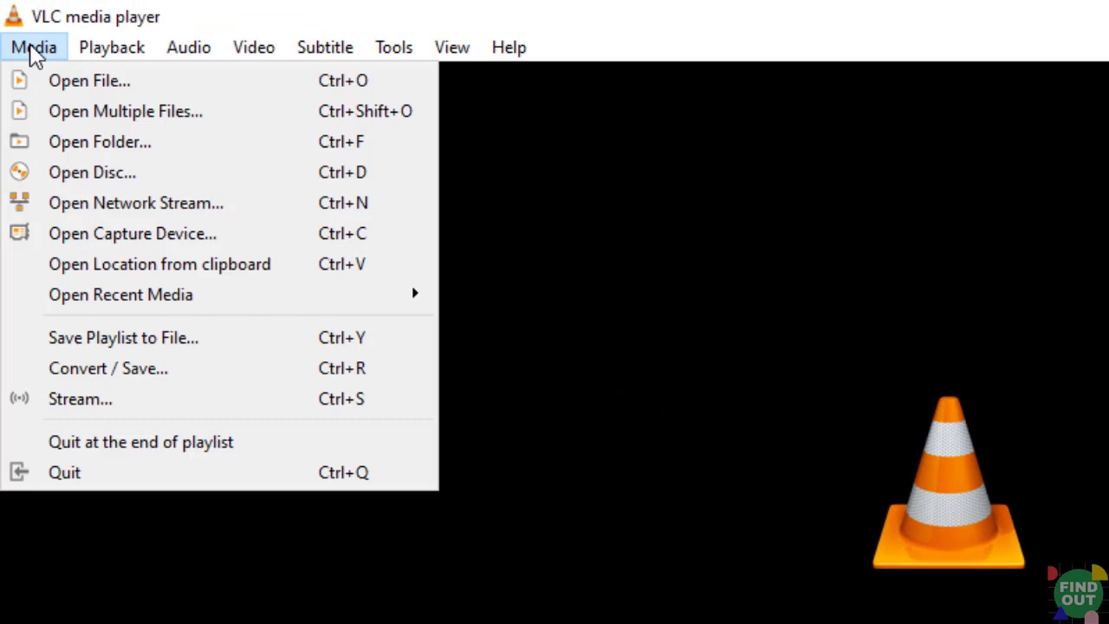
click(97, 371)
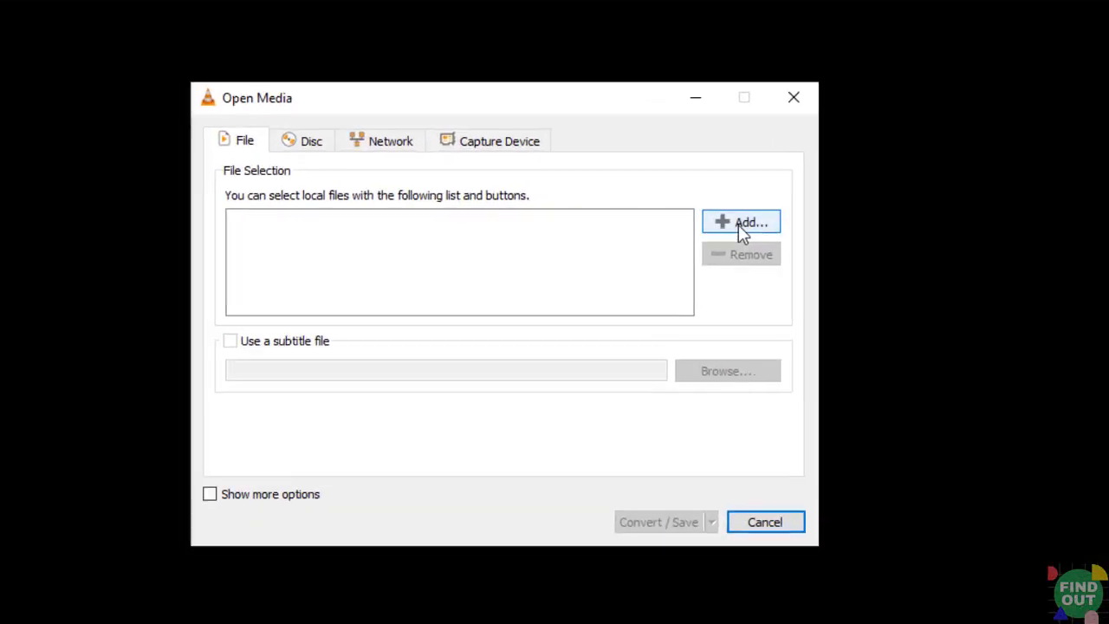
click(742, 225)
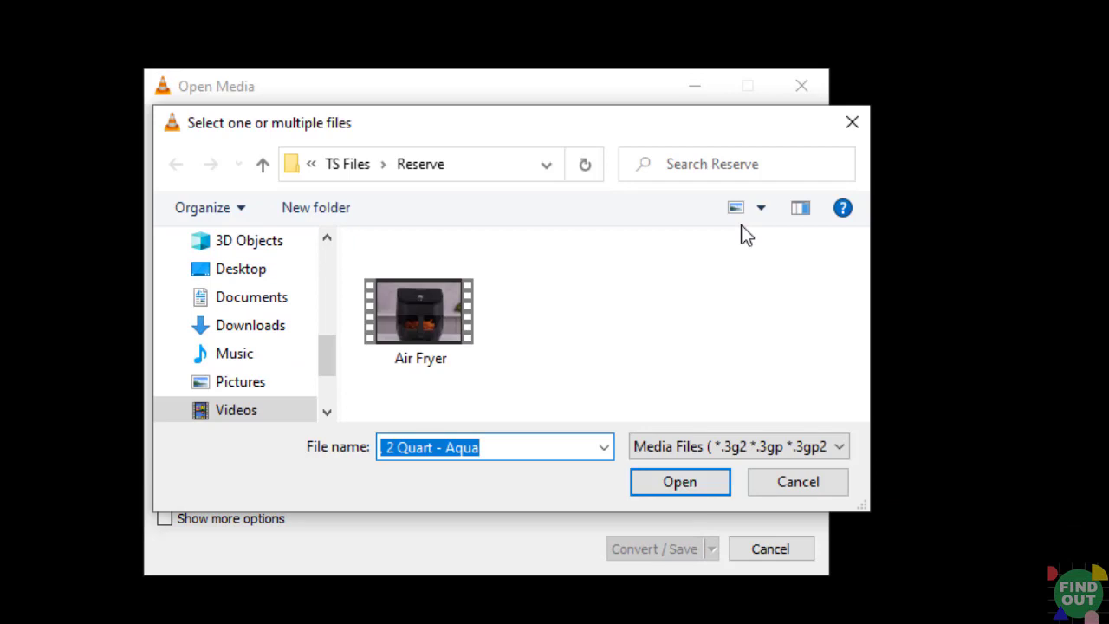
click(259, 166)
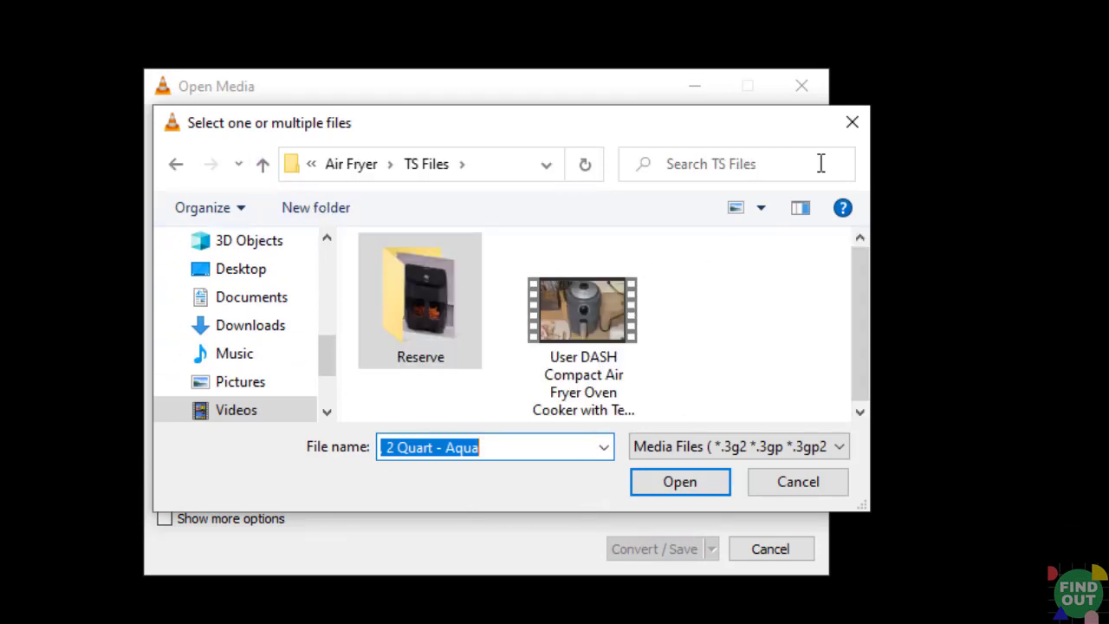
click(609, 357)
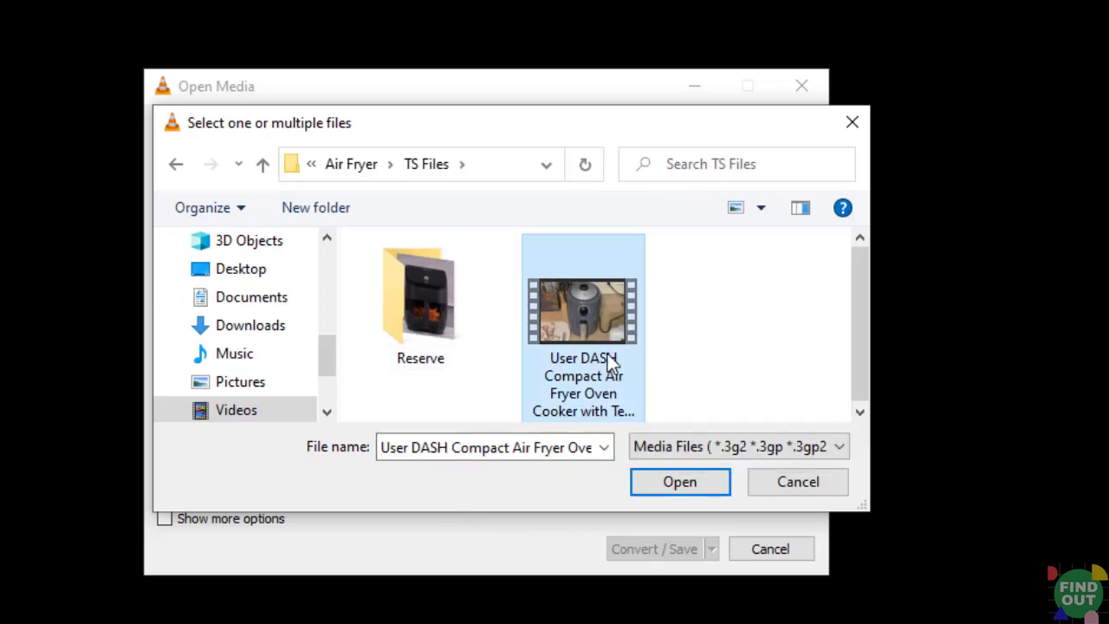
click(664, 487)
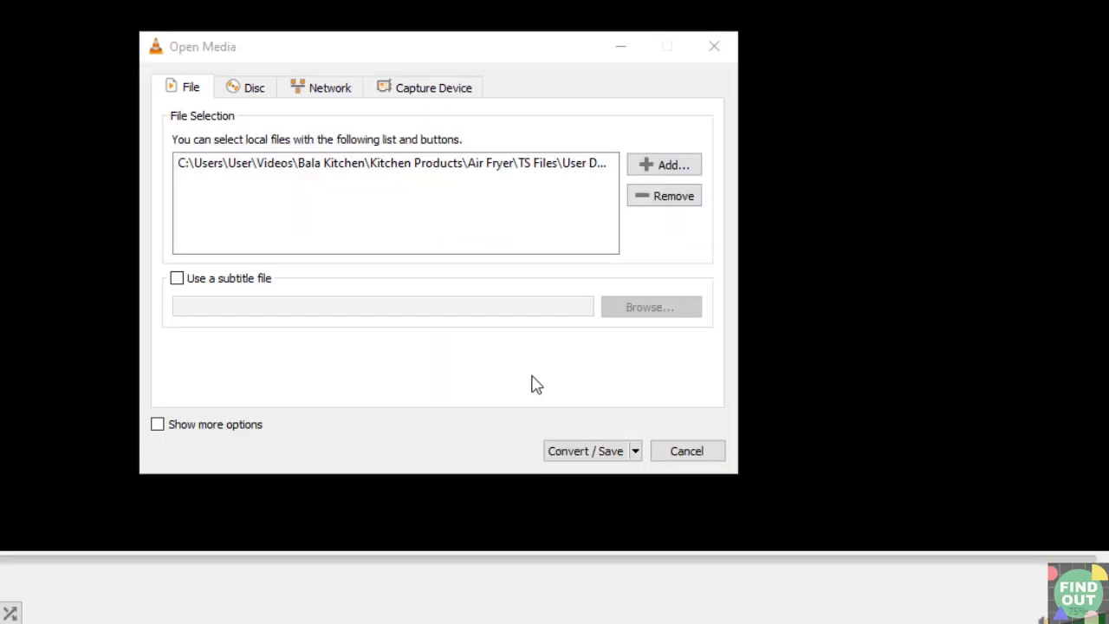
Choose Convert and keep the Video - H.264 + MP3 (MP4) profile settings unchanged.
click(636, 452)
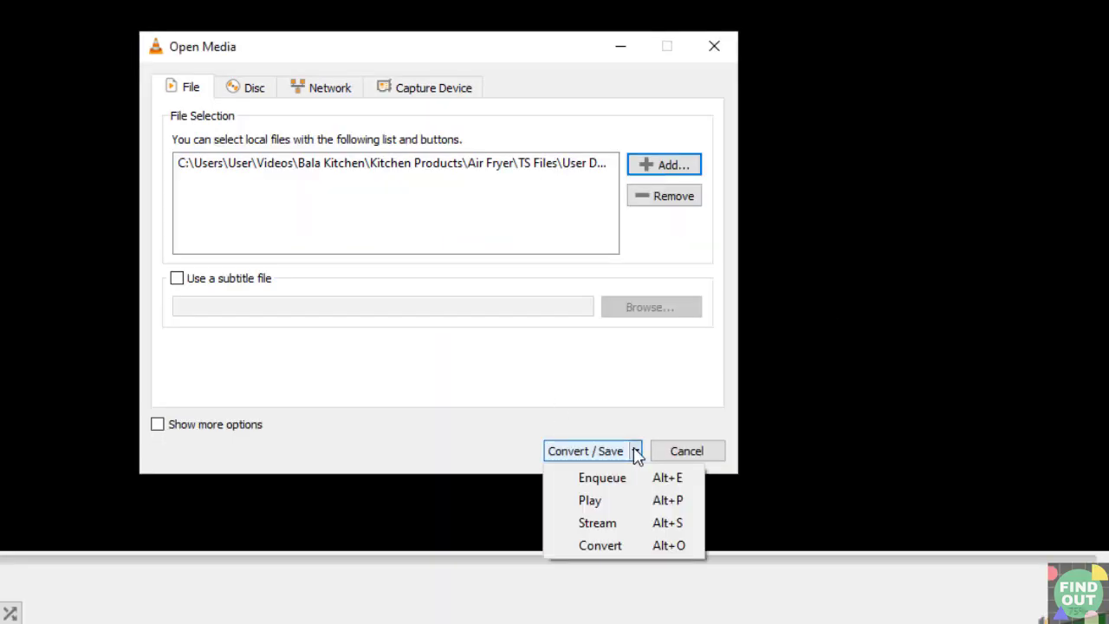
click(597, 547)
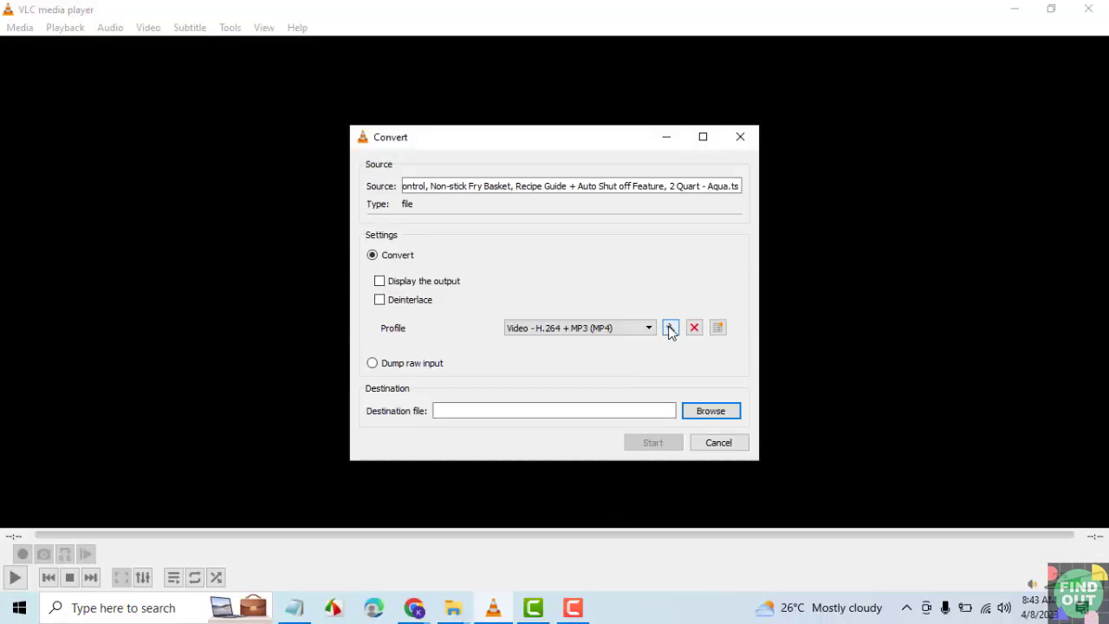
click(670, 329)
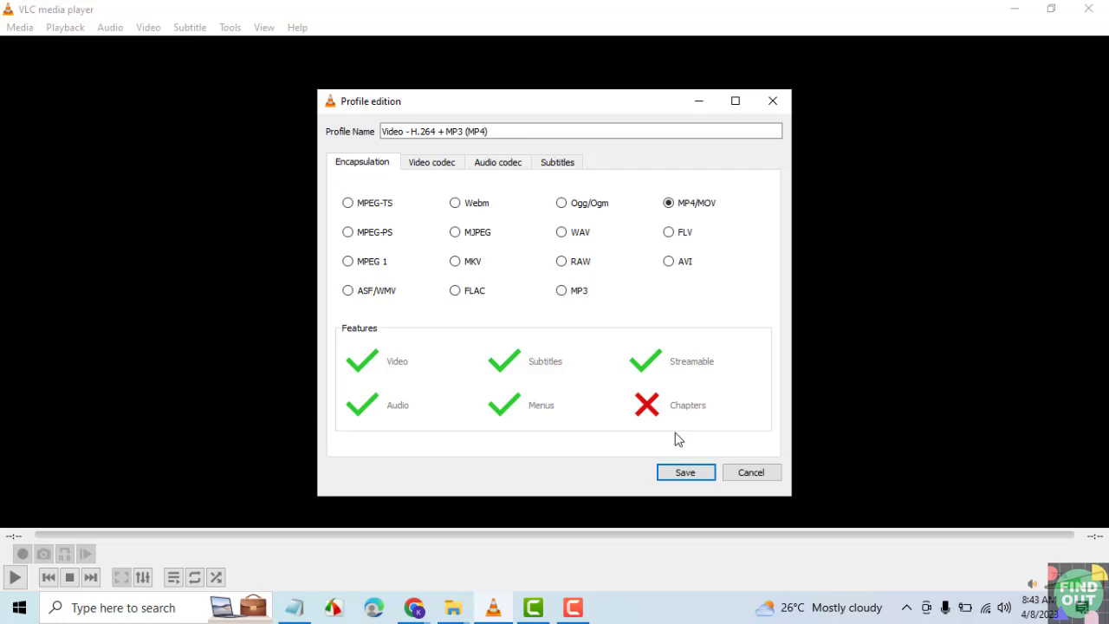
click(689, 475)
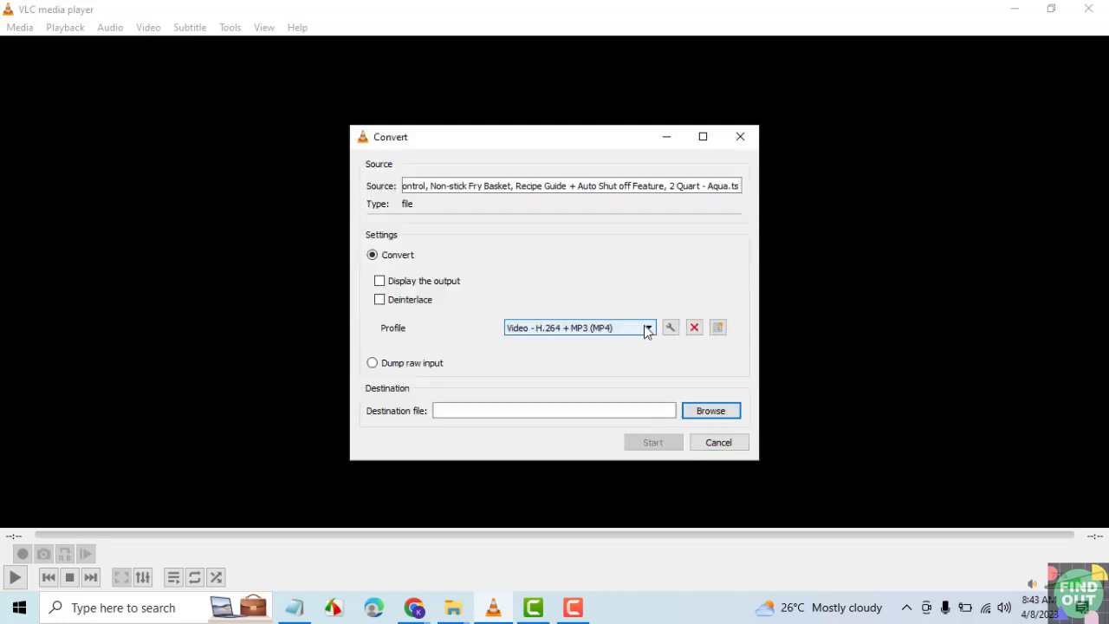
Set the output file to 'Mp4 Air Fryer' in the TS Files folder and convert.
click(709, 413)
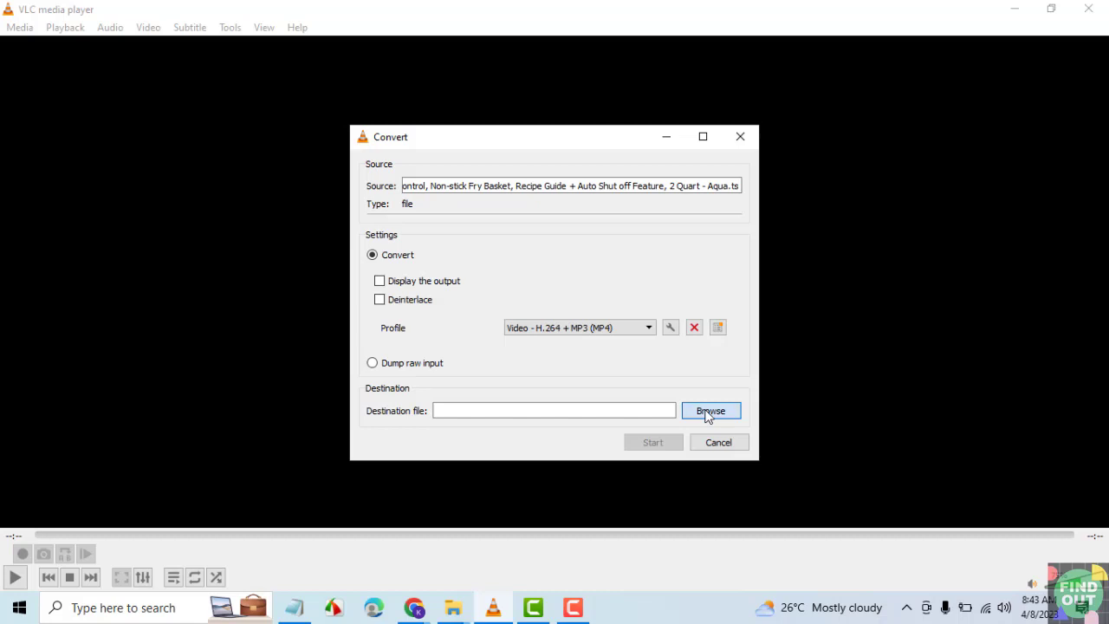
text(Mp4 A)
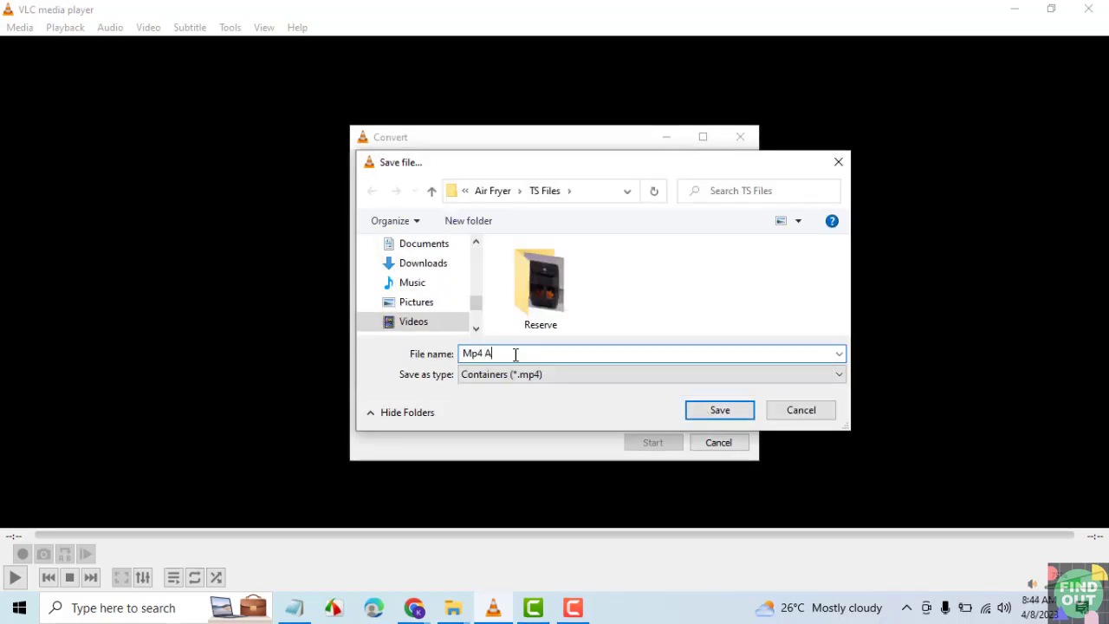
text(ir Fryer)
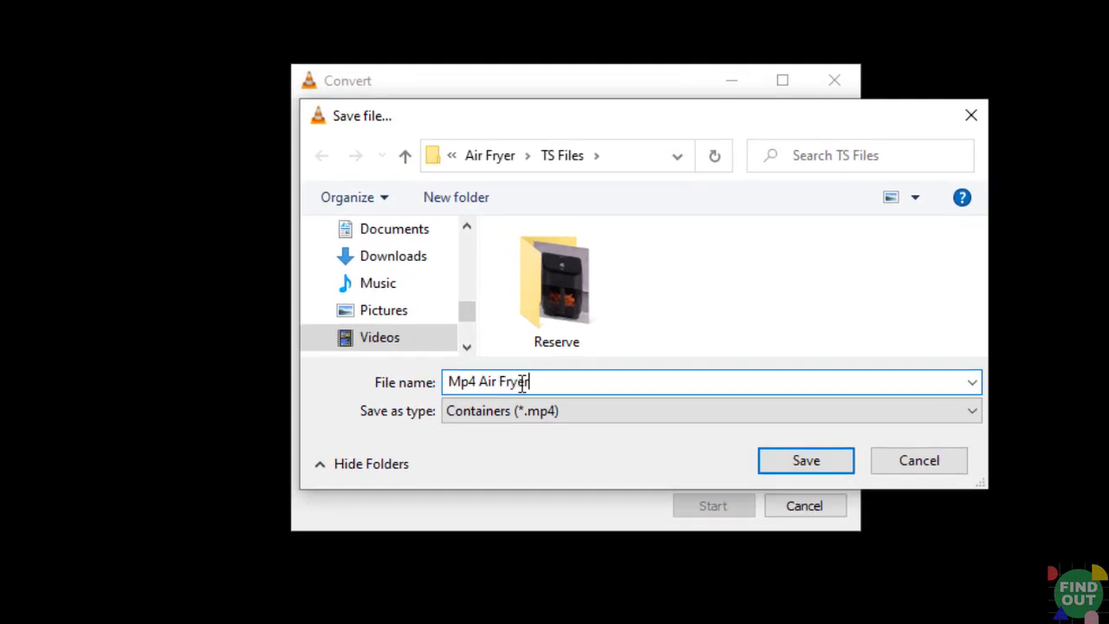
click(799, 460)
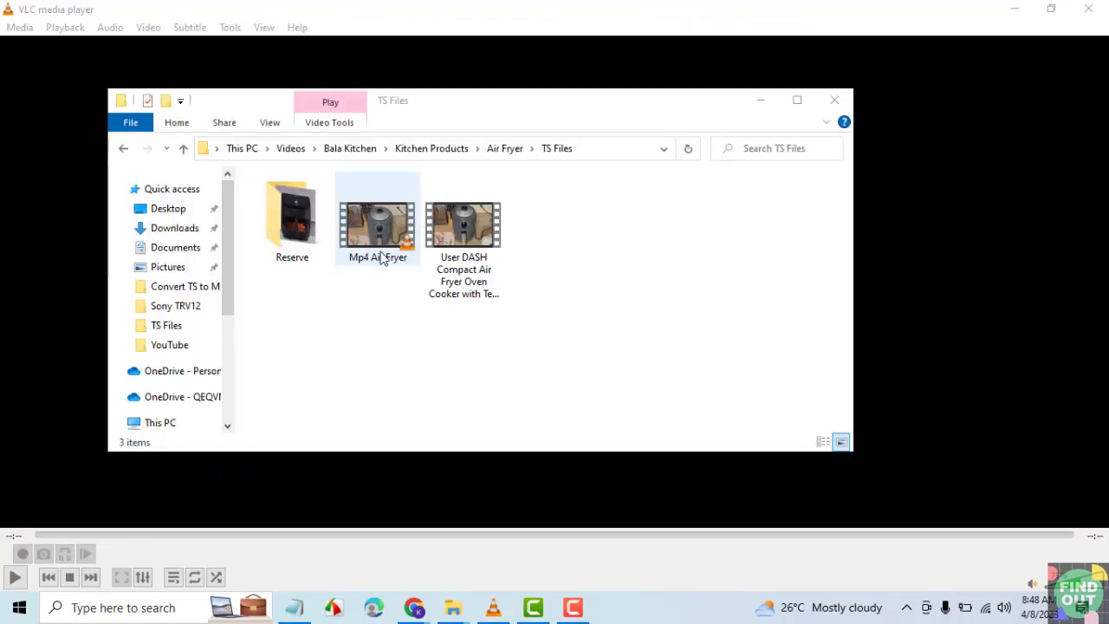
Play the converted Mp4 Air Fryer video in VLC to check it.
double_click(378, 233)
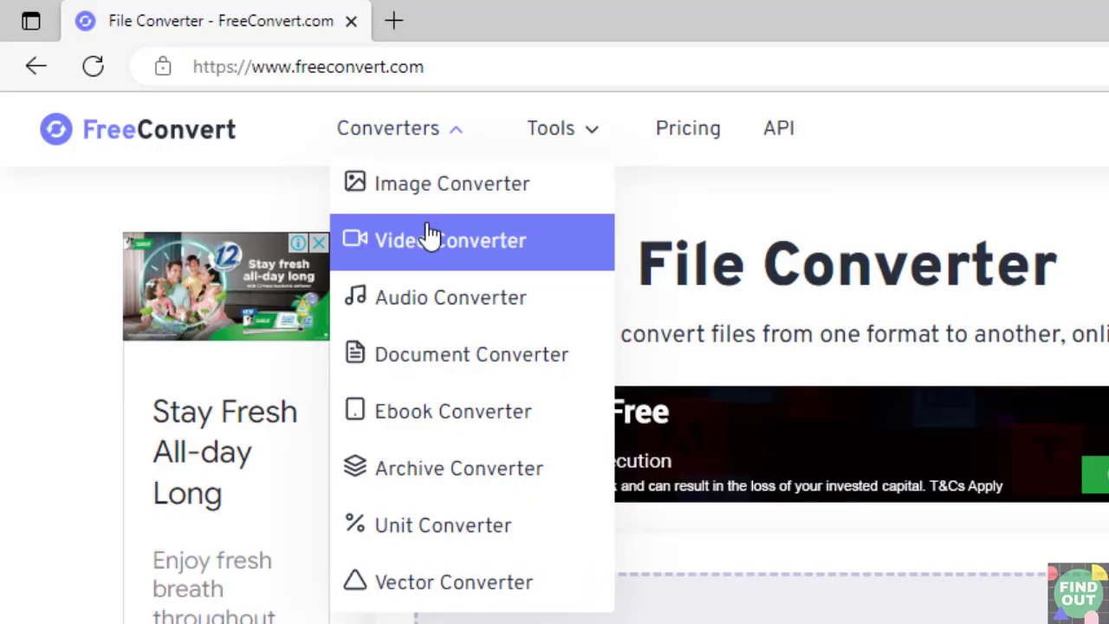
Go to FreeConvert's online video converter page and scroll down its converter list.
click(427, 241)
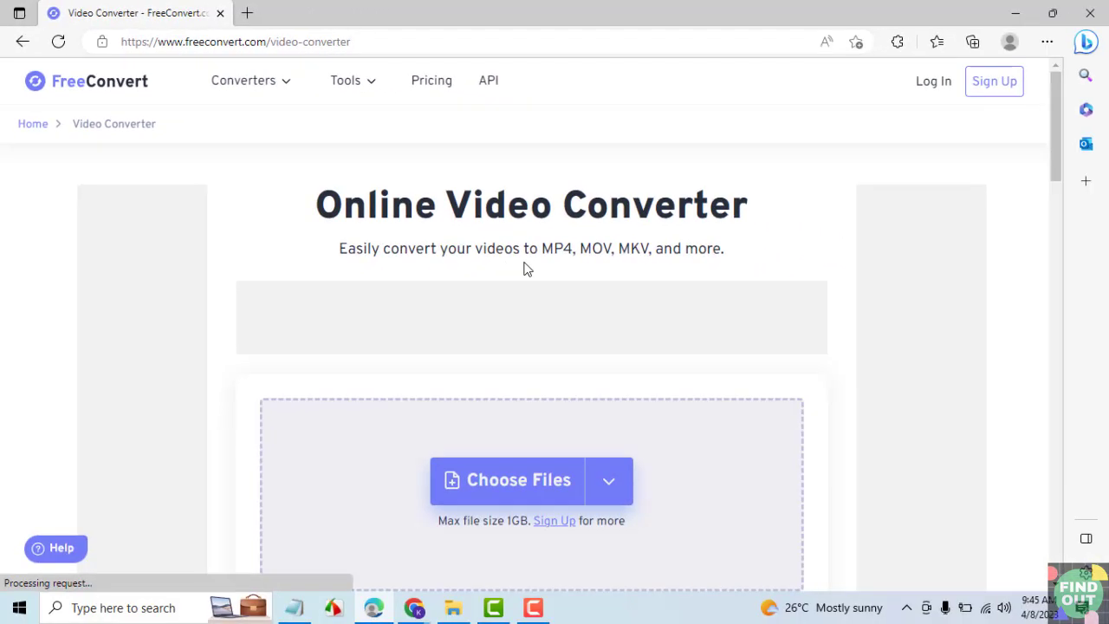
scroll(526, 269, down, 2)
scroll(526, 269, down, 2)
scroll(526, 269, down, 1)
scroll(526, 269, down, 3)
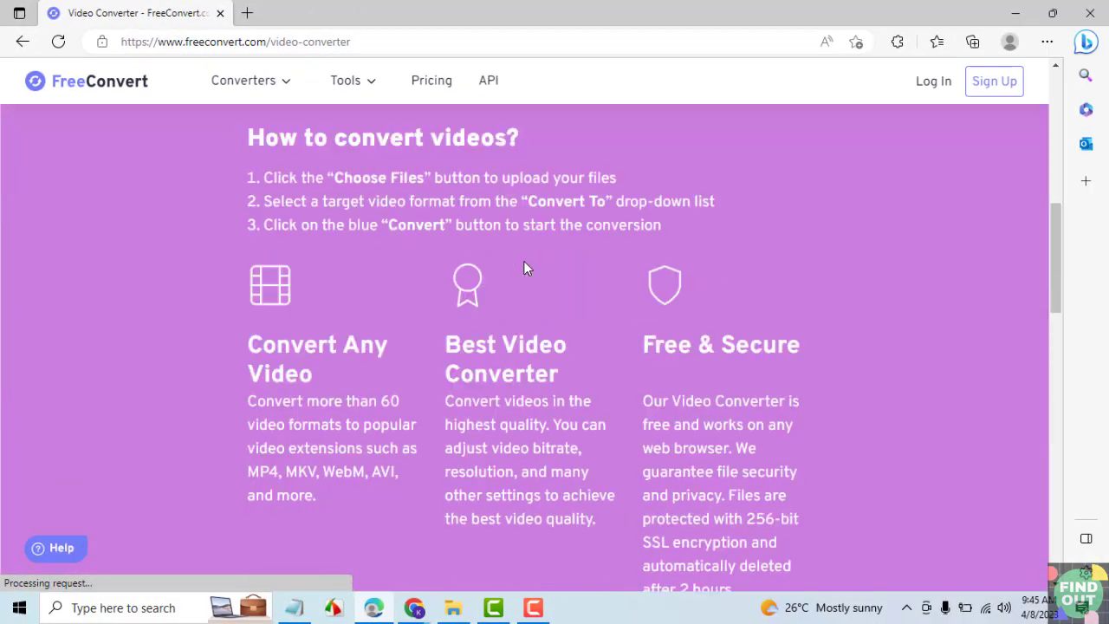
scroll(525, 260, down, 3)
scroll(525, 260, down, 1)
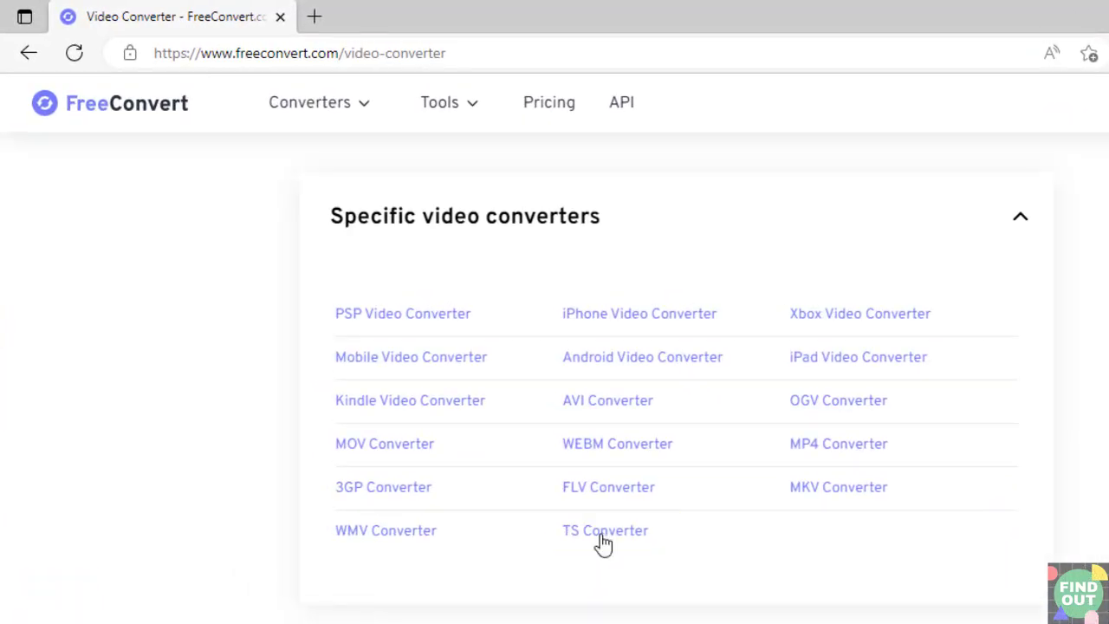
Open the TS Converter page and scroll down to its TS to MP4 option.
click(604, 535)
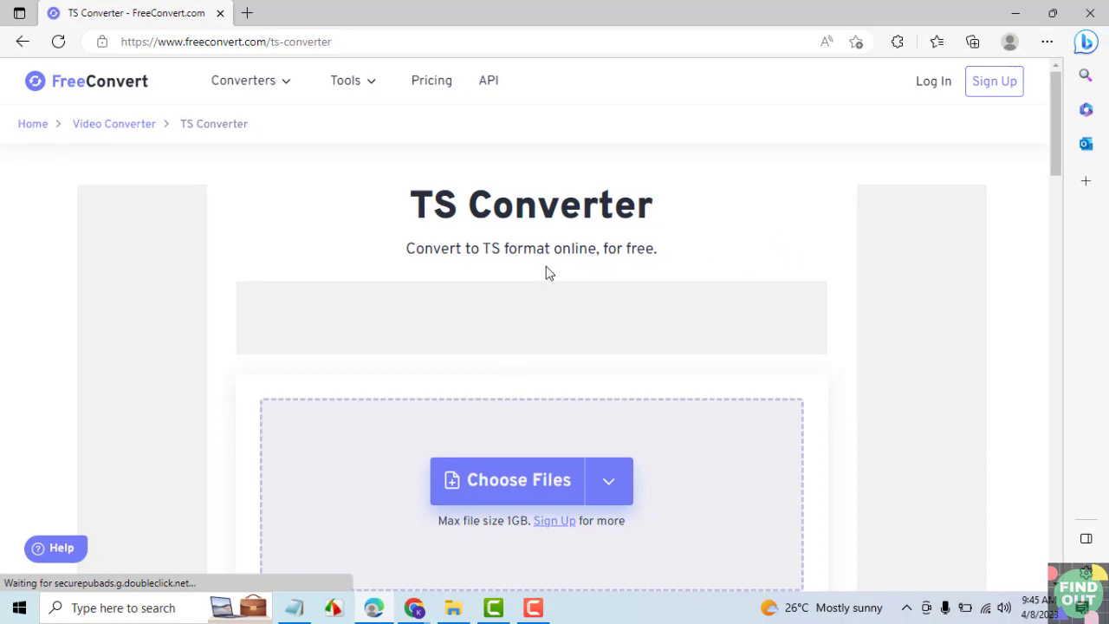
scroll(546, 269, down, 3)
scroll(549, 273, down, 3)
scroll(548, 276, down, 2)
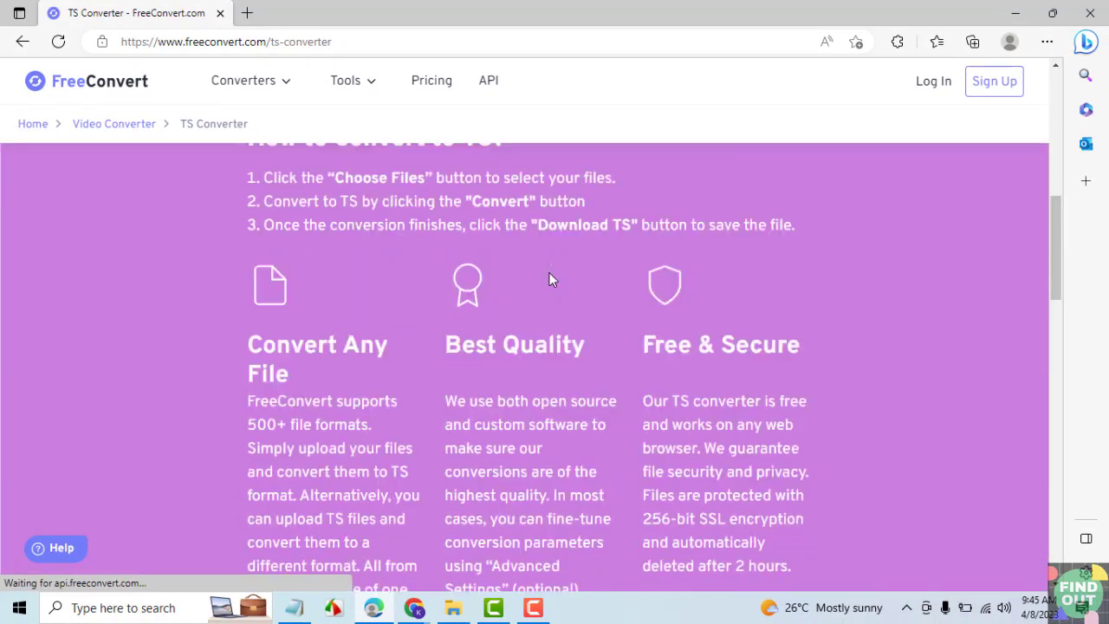
scroll(550, 273, down, 3)
scroll(549, 274, down, 3)
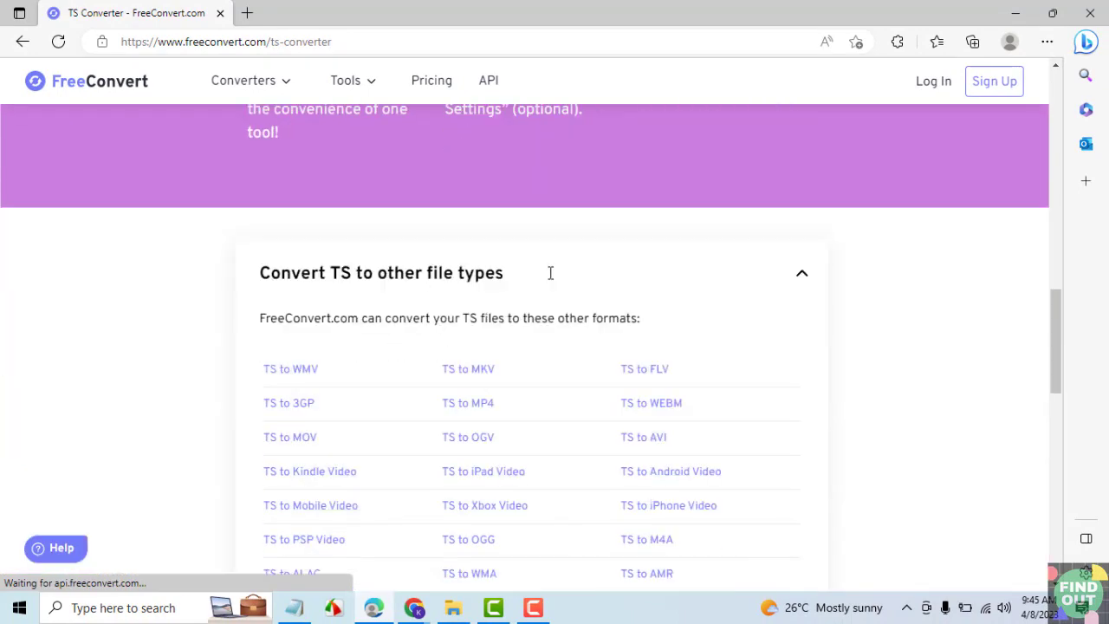
scroll(549, 278, down, 2)
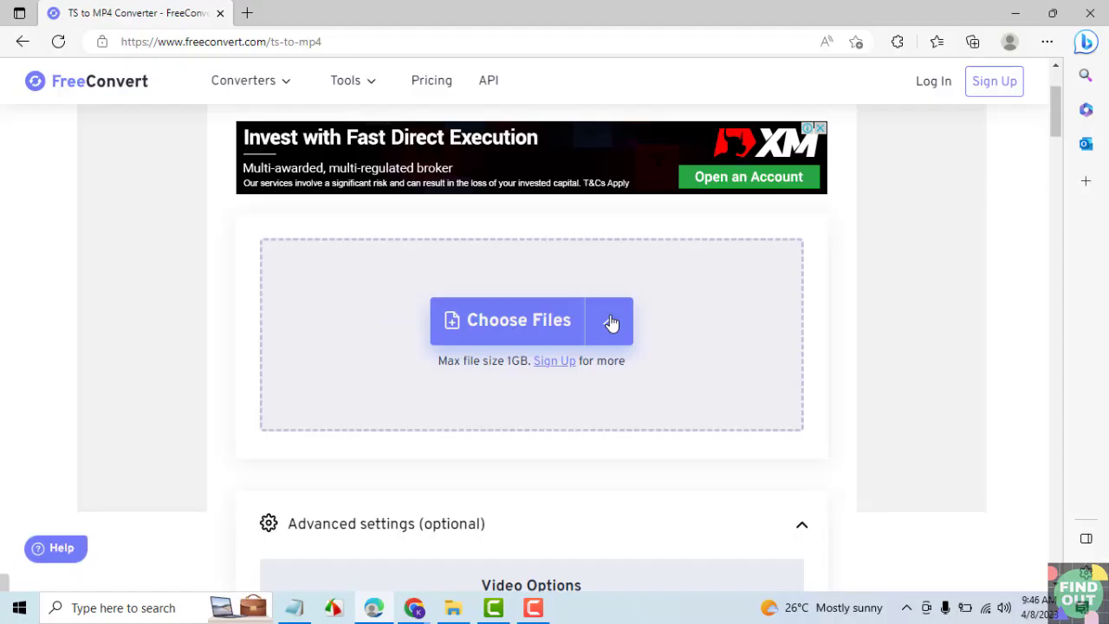
Upload the DASH air fryer .ts file from the TS Files folder to FreeConvert.
click(611, 322)
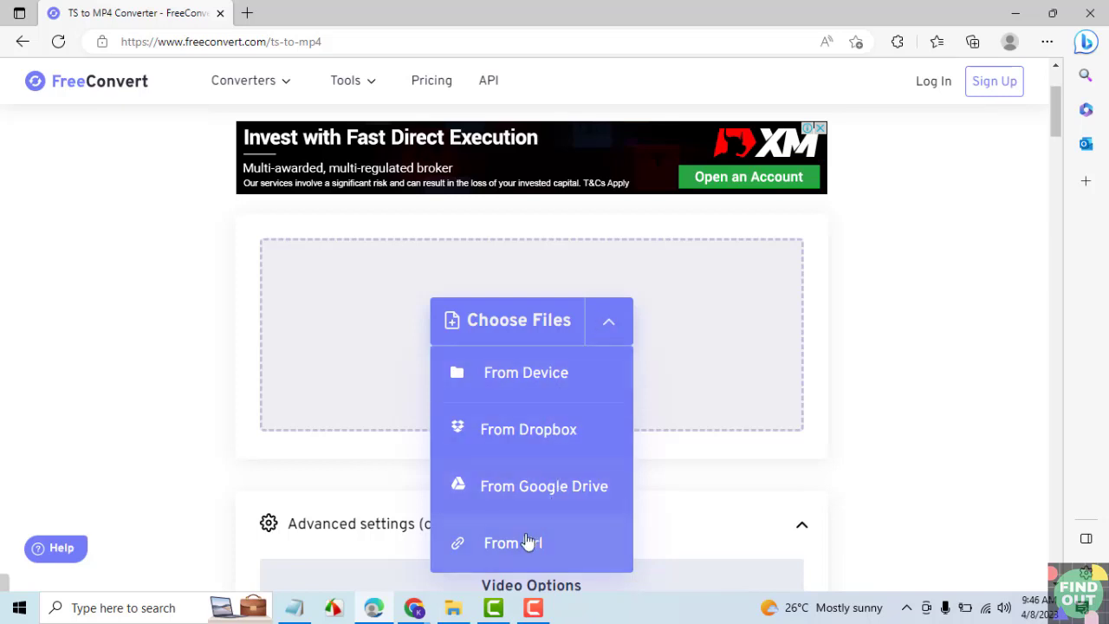
click(492, 319)
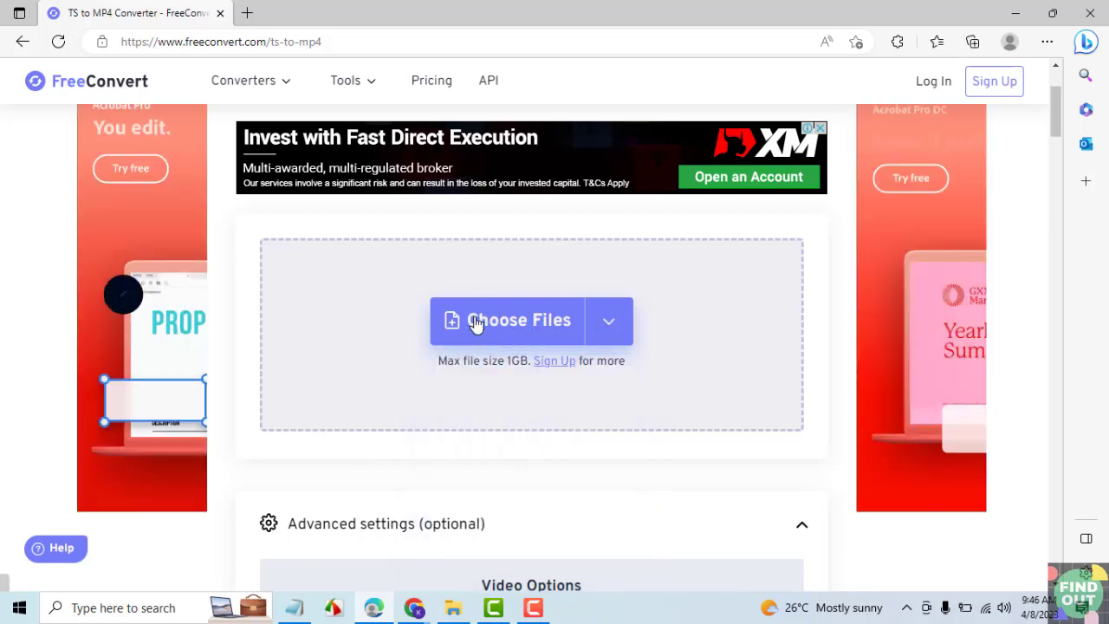
click(475, 322)
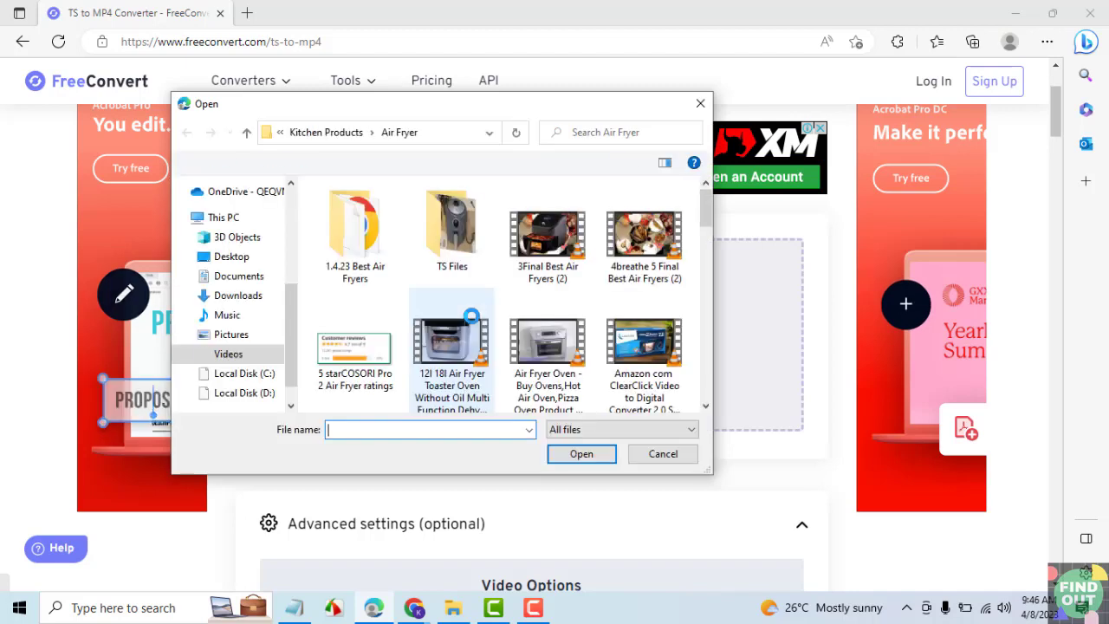
double_click(446, 224)
mouse_move(455, 247)
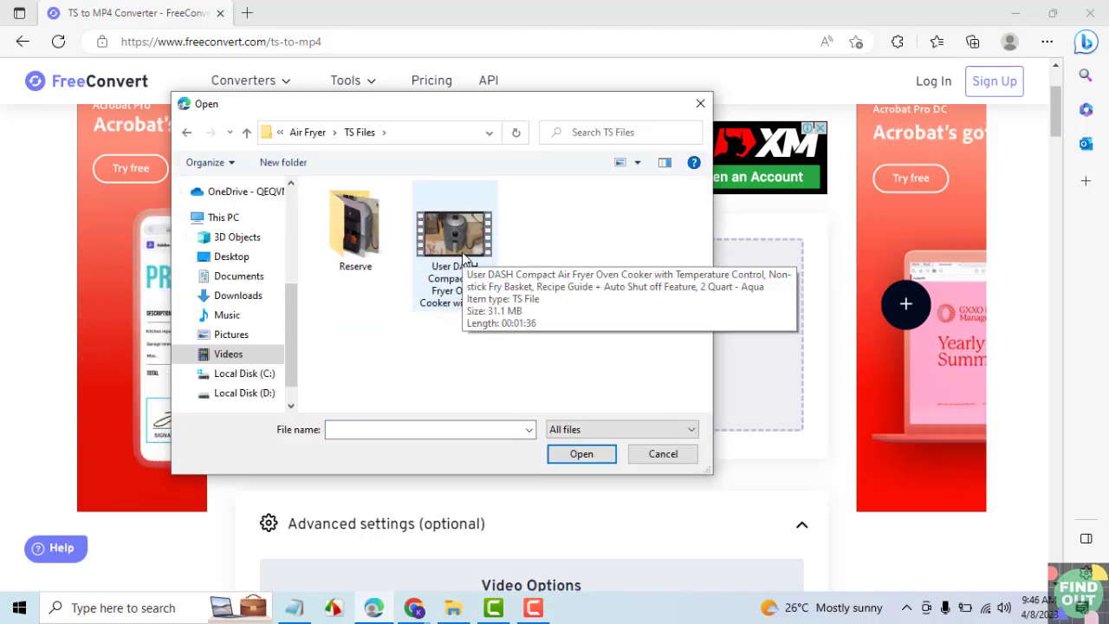
click(464, 257)
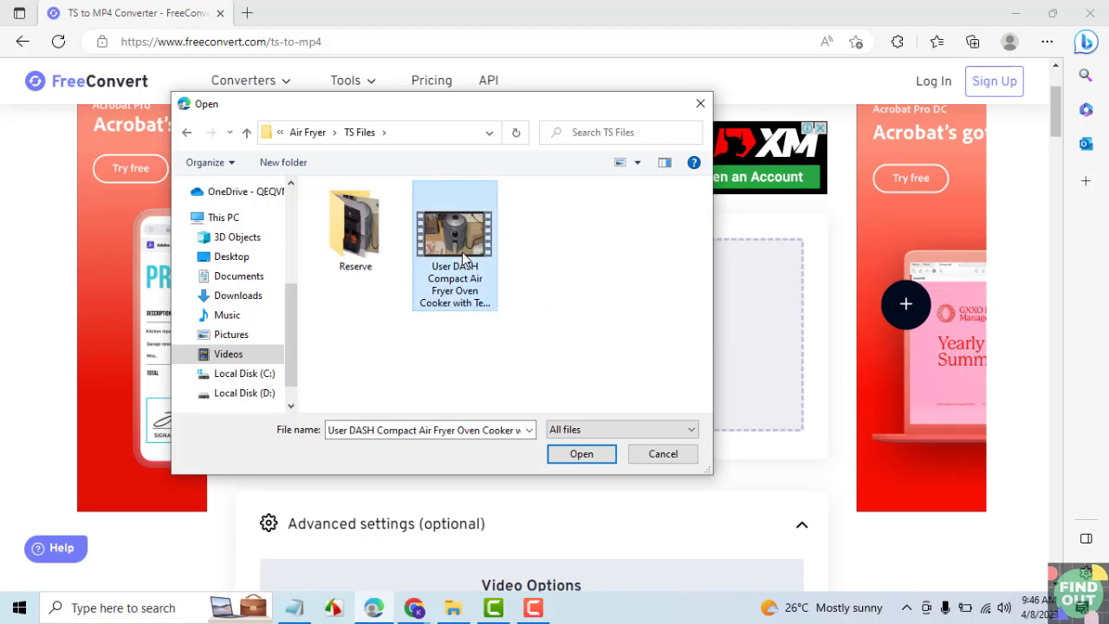
click(571, 459)
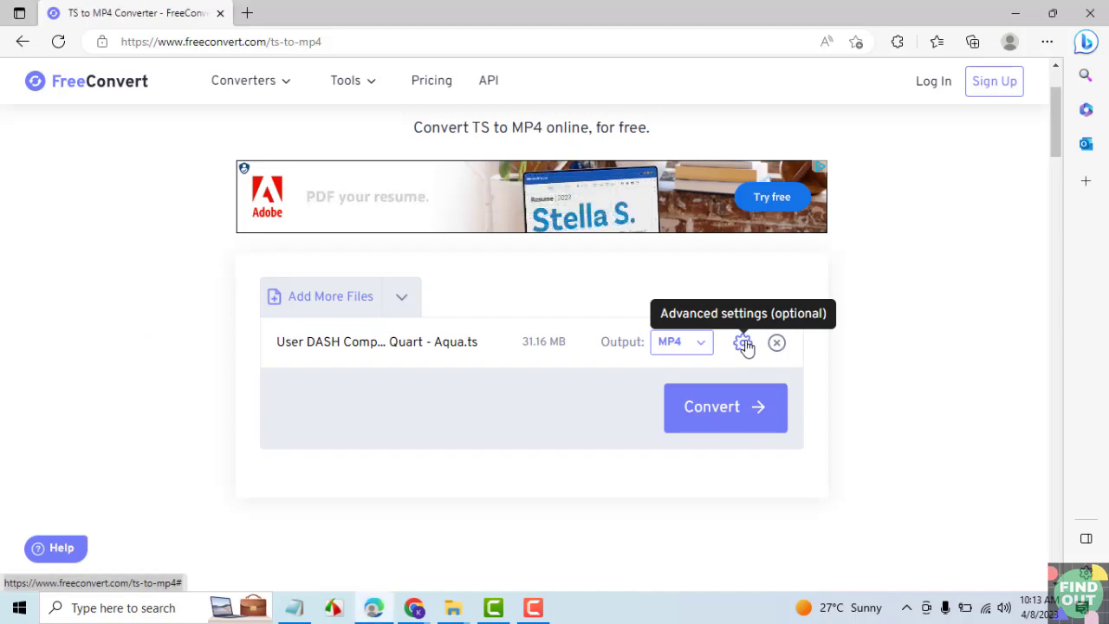
Open the queued video's Advanced Options and scroll through its video and audio settings.
click(745, 343)
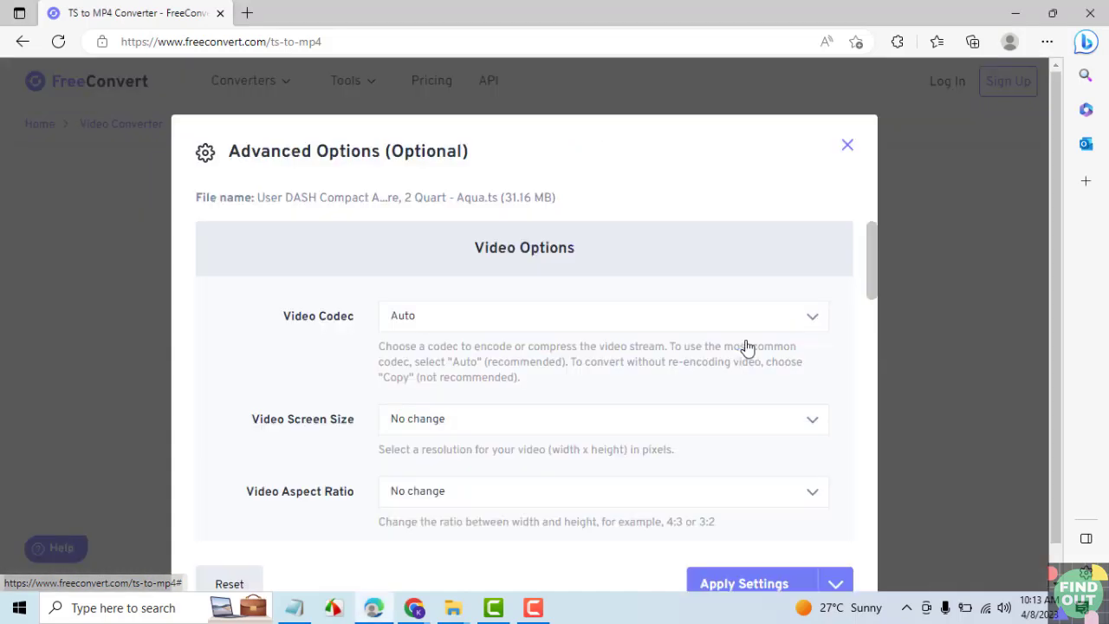
scroll(399, 303, down, 2)
scroll(404, 324, down, 1)
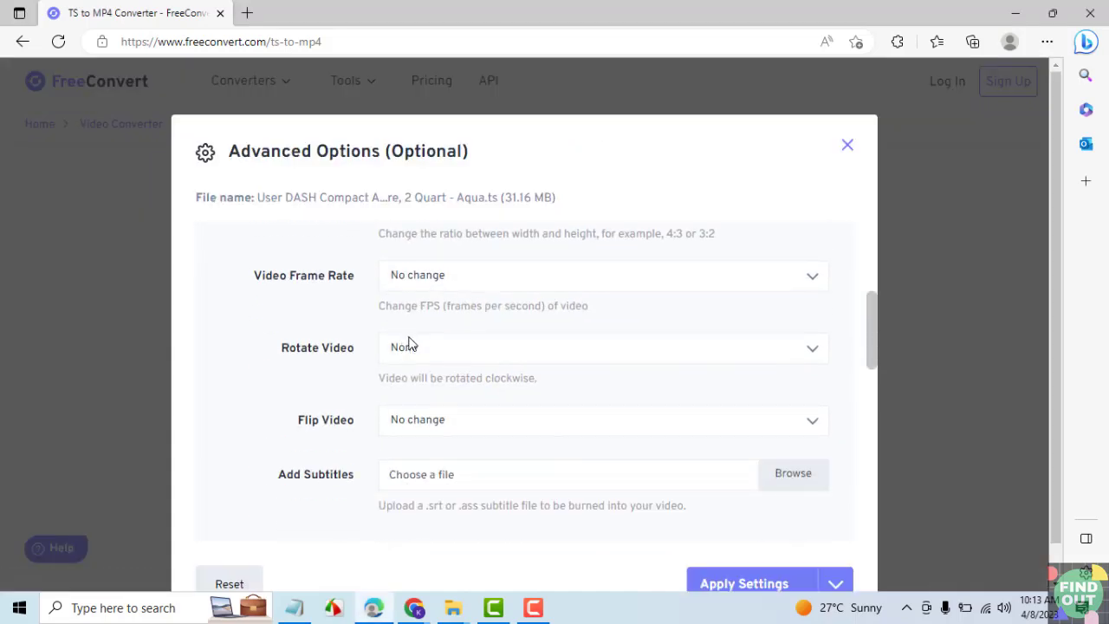
scroll(408, 344, down, 2)
scroll(412, 350, down, 2)
scroll(412, 353, down, 2)
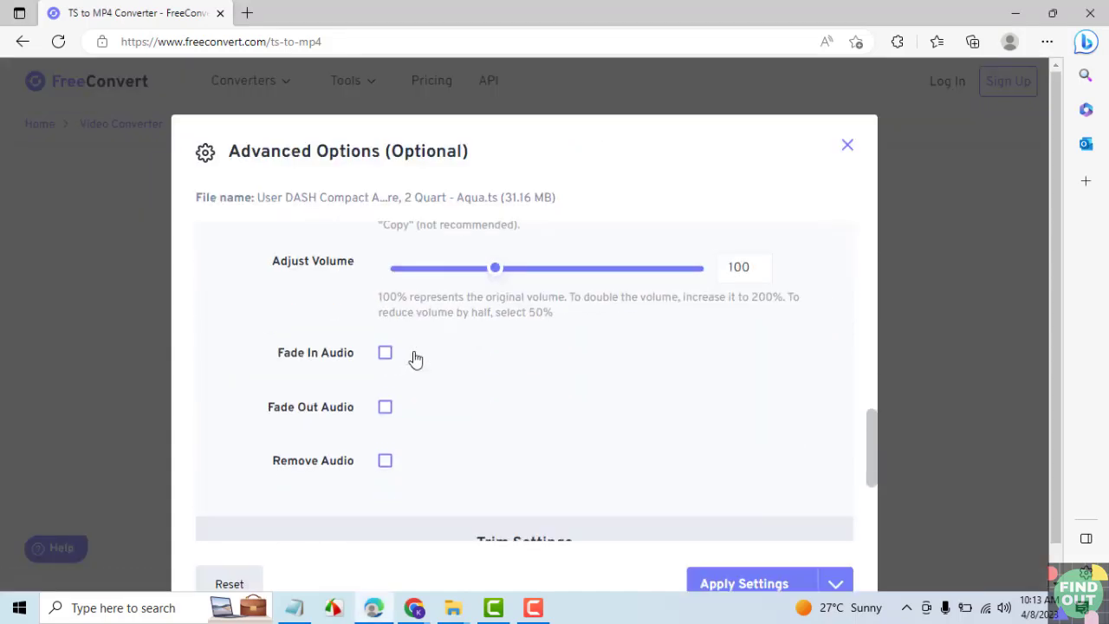
scroll(415, 359, down, 2)
scroll(416, 361, down, 1)
scroll(421, 361, up, 3)
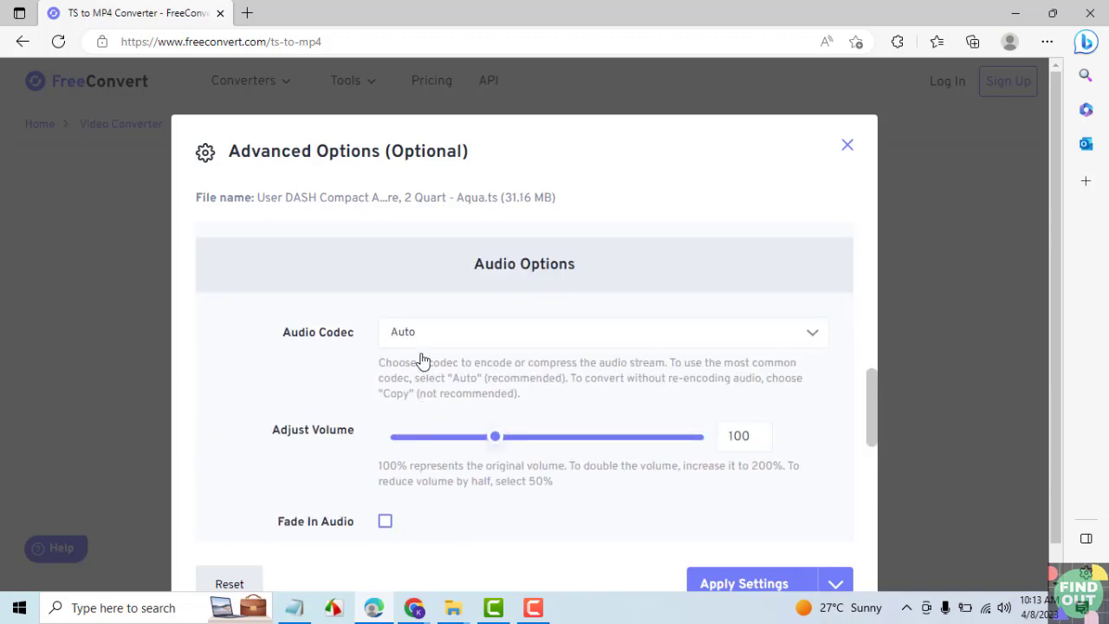
scroll(419, 361, up, 2)
scroll(418, 362, up, 3)
scroll(421, 359, up, 1)
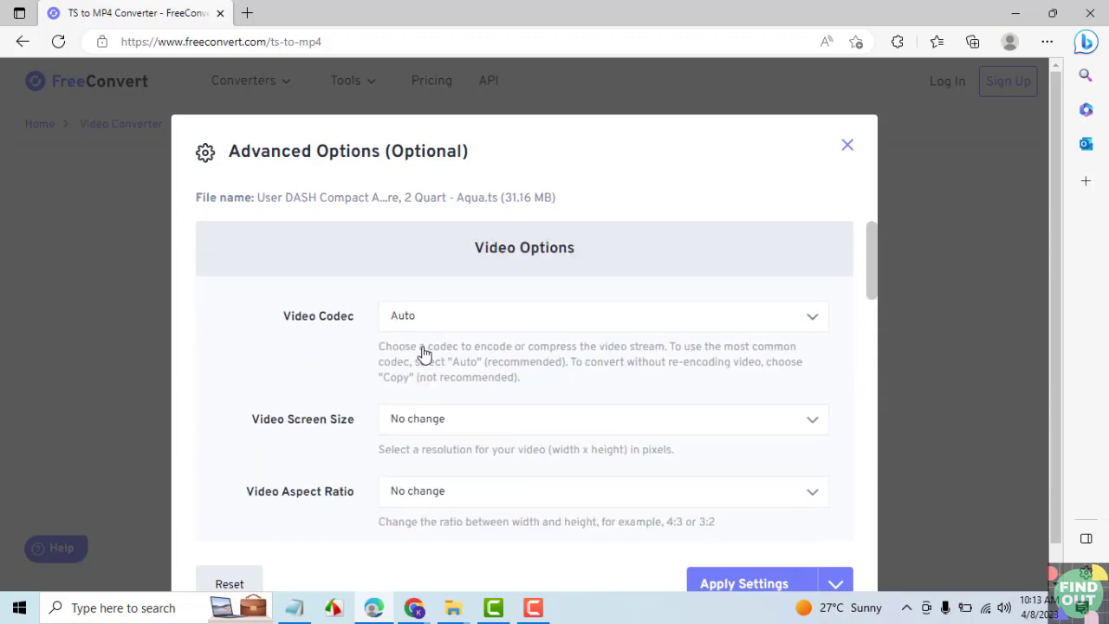
Close Advanced Options unchanged and convert the air fryer video to MP4.
click(848, 146)
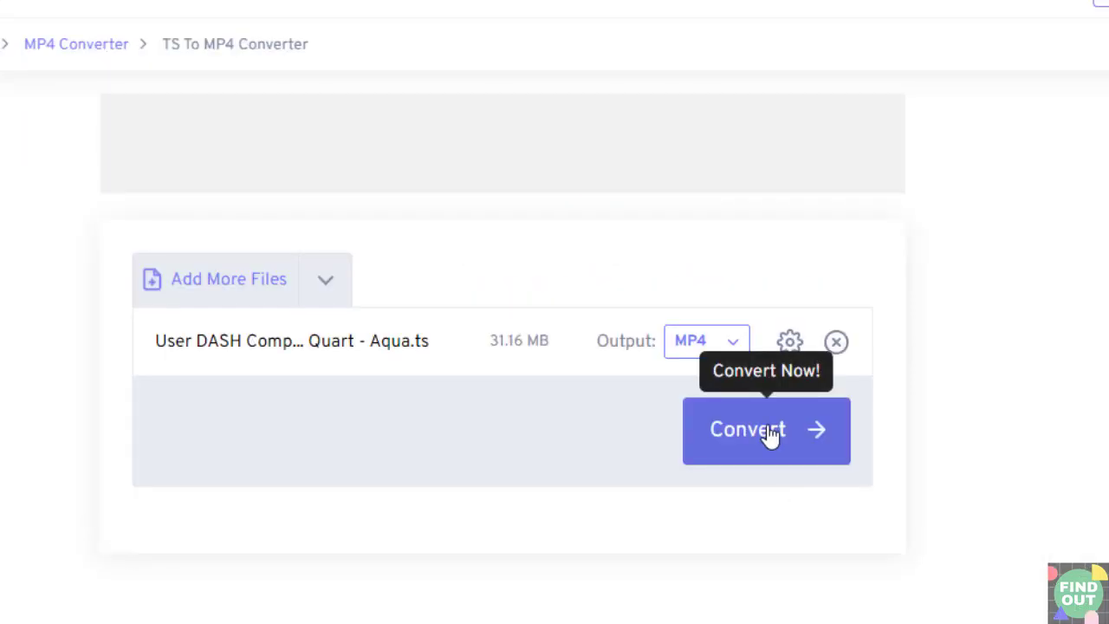
click(769, 434)
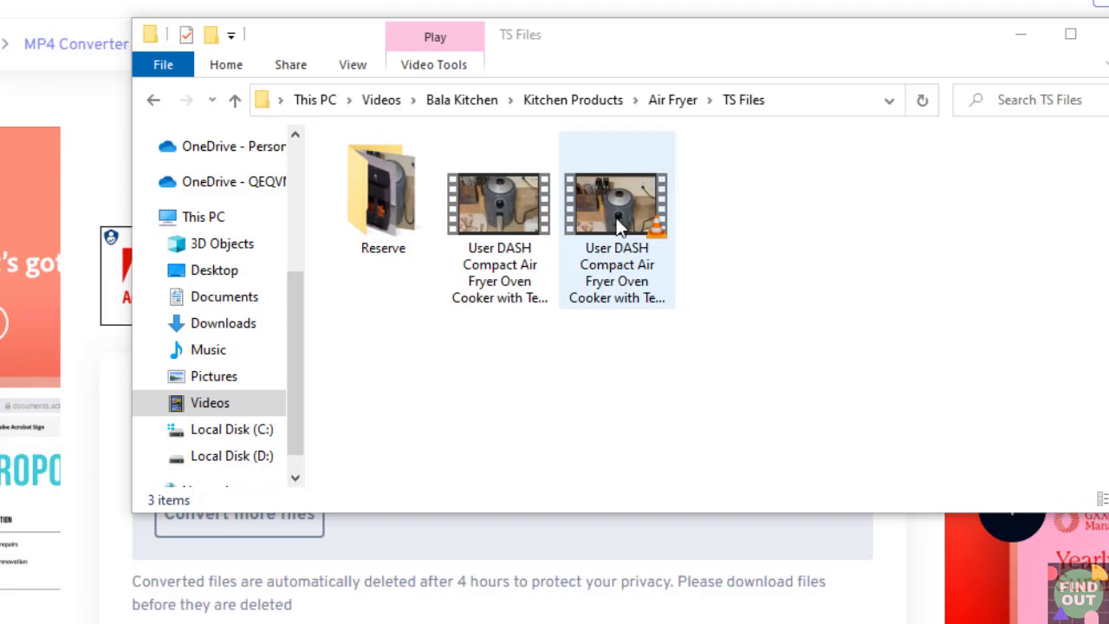
Confirm in its Properties that the second DASH air fryer video is an 'MP4 Video File'.
right_click(617, 224)
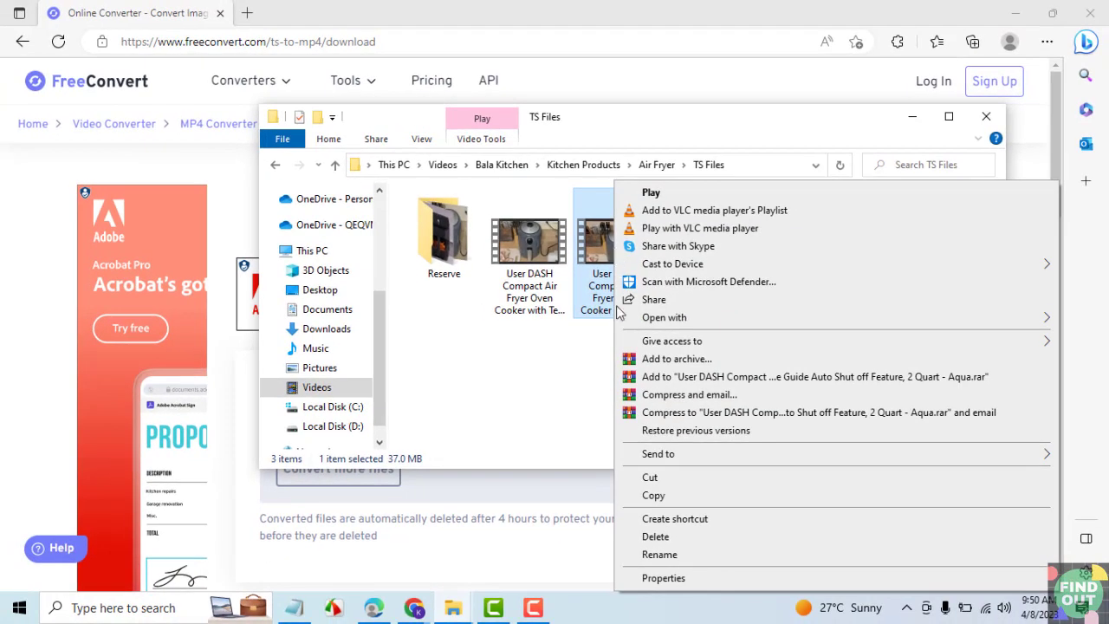
click(667, 577)
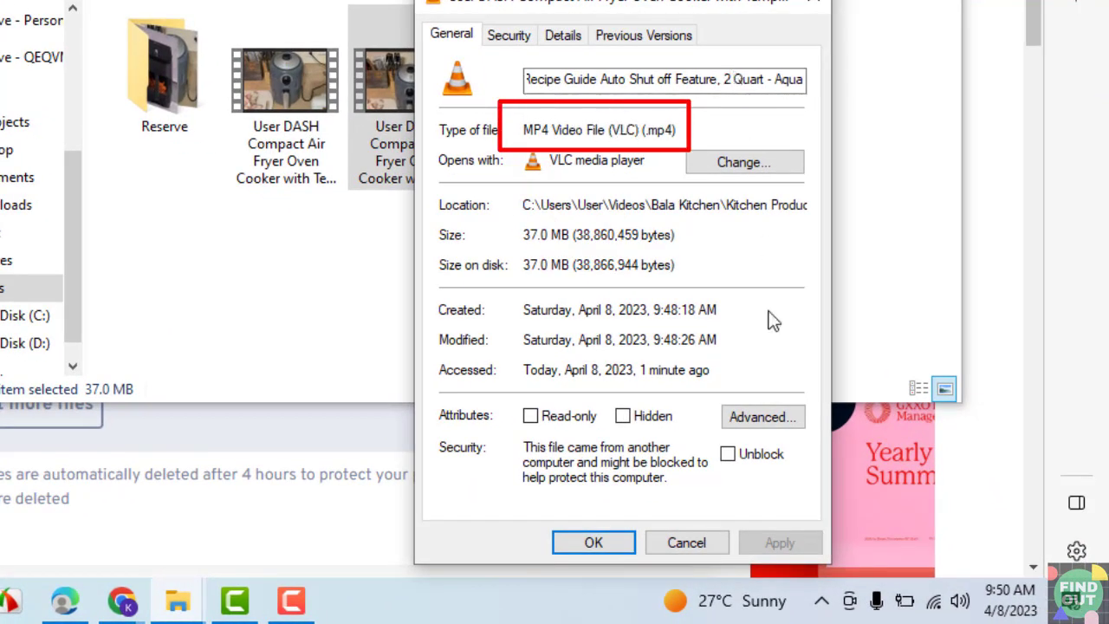
click(595, 544)
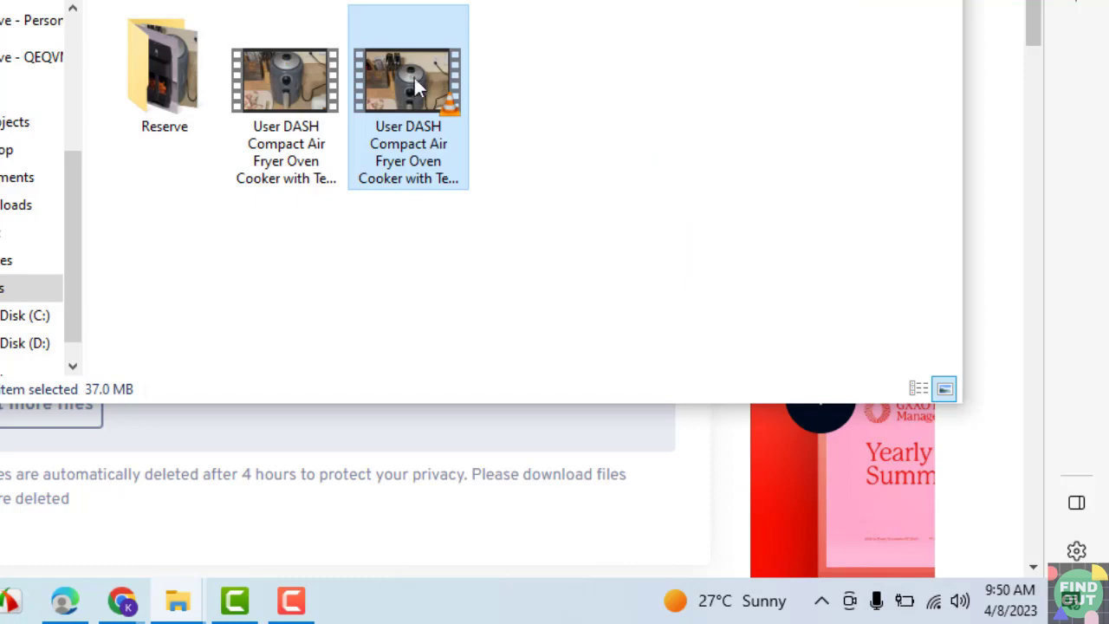